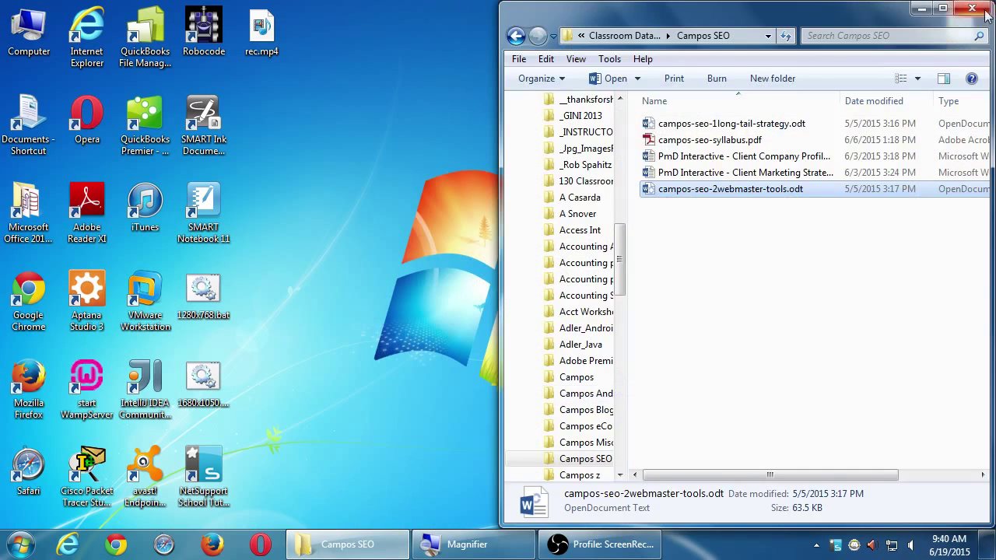
# Close the Campos SEO folder window and open Computer from the desktop
pyautogui.click(972, 8)
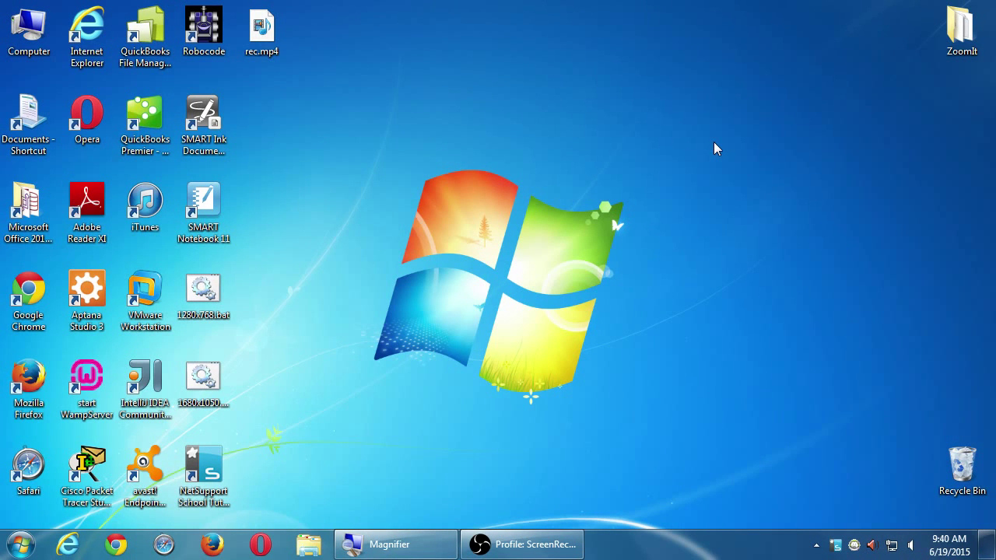
pyautogui.press('super+plus')
pyautogui.click(14, 15)
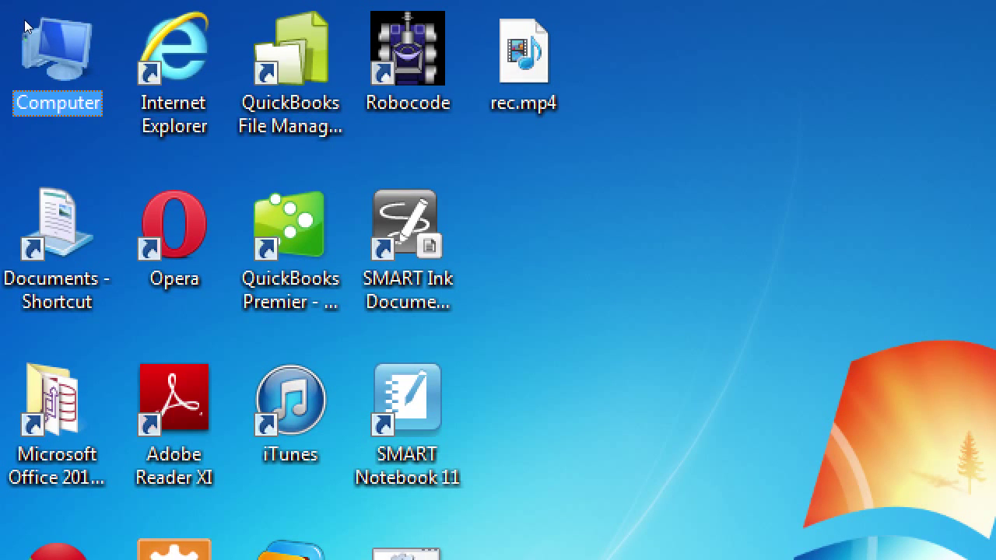
pyautogui.doubleClick(31, 31)
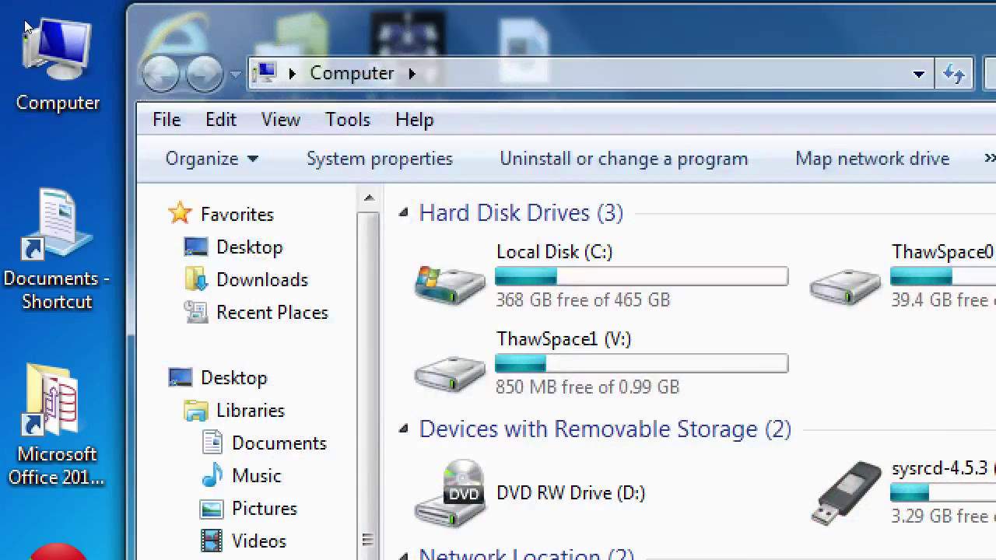
# Open the Campos SEO folder on the Classroom Data (Z:) network drive
pyautogui.press('Down')
pyautogui.press('Down')
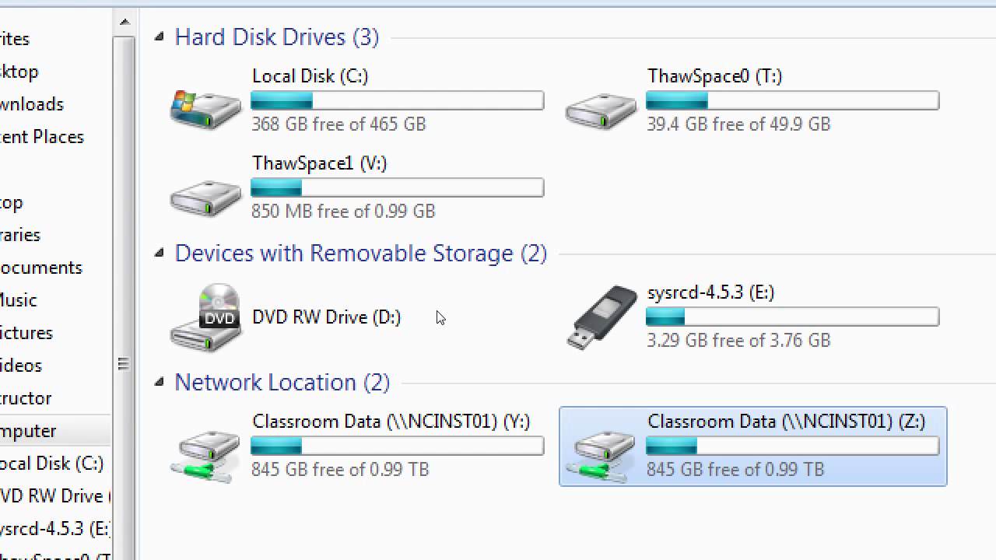
pyautogui.press('Return')
pyautogui.click(257, 301)
pyautogui.scroll(-11, 216, 243)
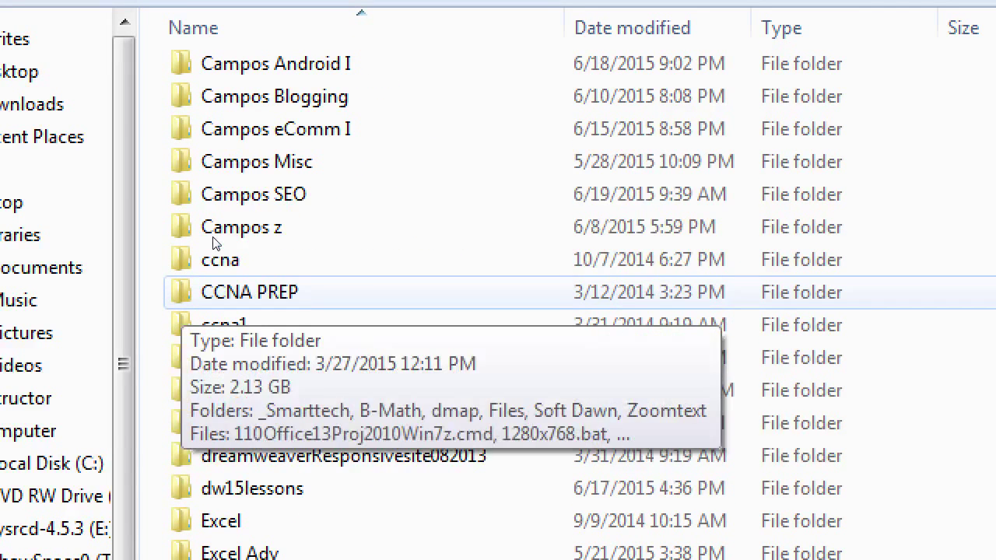
pyautogui.click(217, 195)
pyautogui.scroll(1, 208, 259)
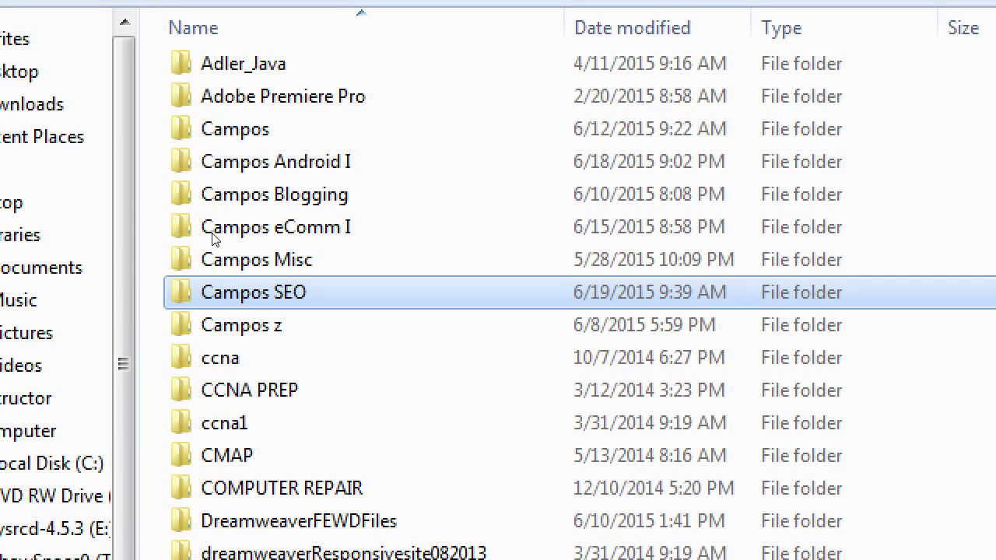
pyautogui.press('Return')
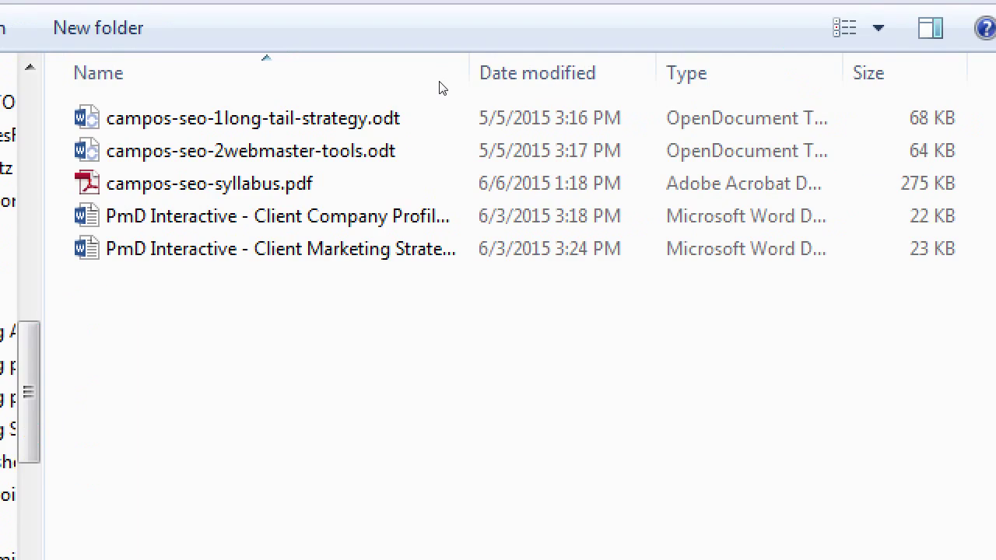
# Copy PmD Interactive - Client Marketing Strategy.docx from the Campos SEO folder to the desktop and open the copy in Word
pyautogui.doubleClick(504, 51)
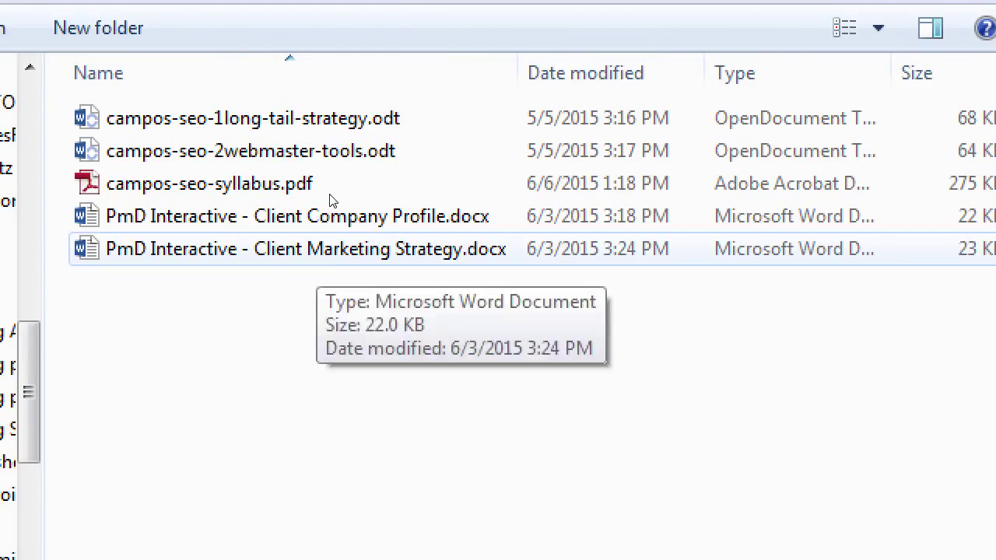
pyautogui.click(330, 242)
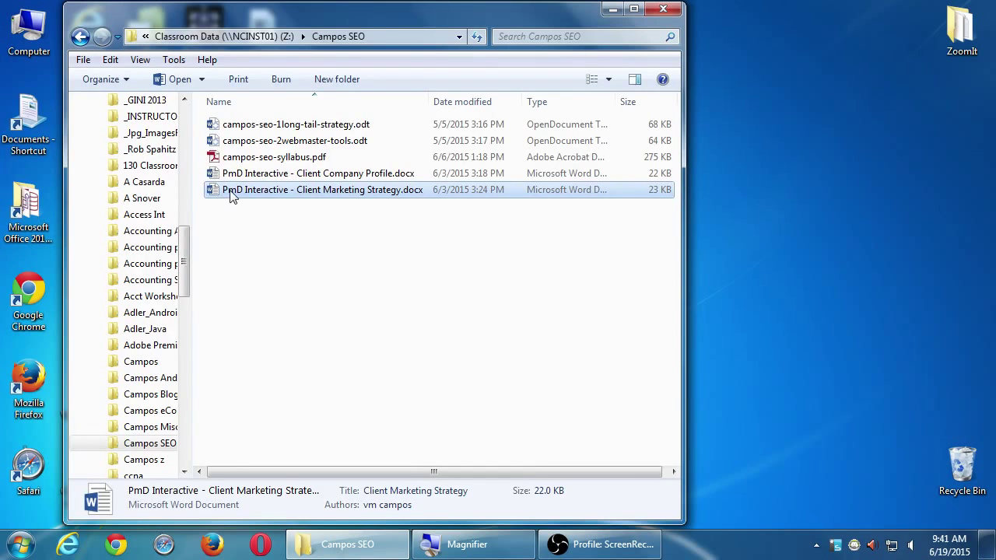
pyautogui.moveTo(218, 195); pyautogui.dragTo(869, 192)
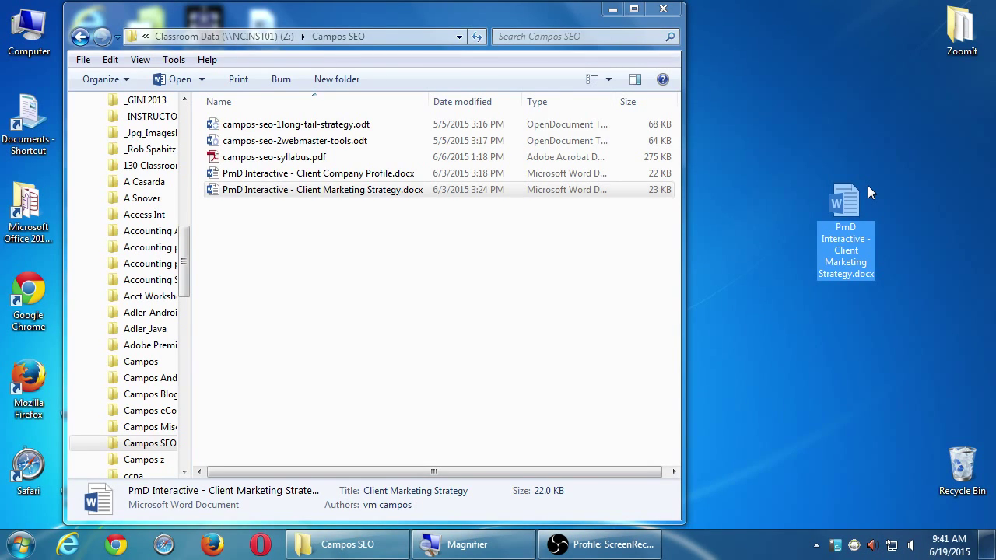
pyautogui.click(883, 184)
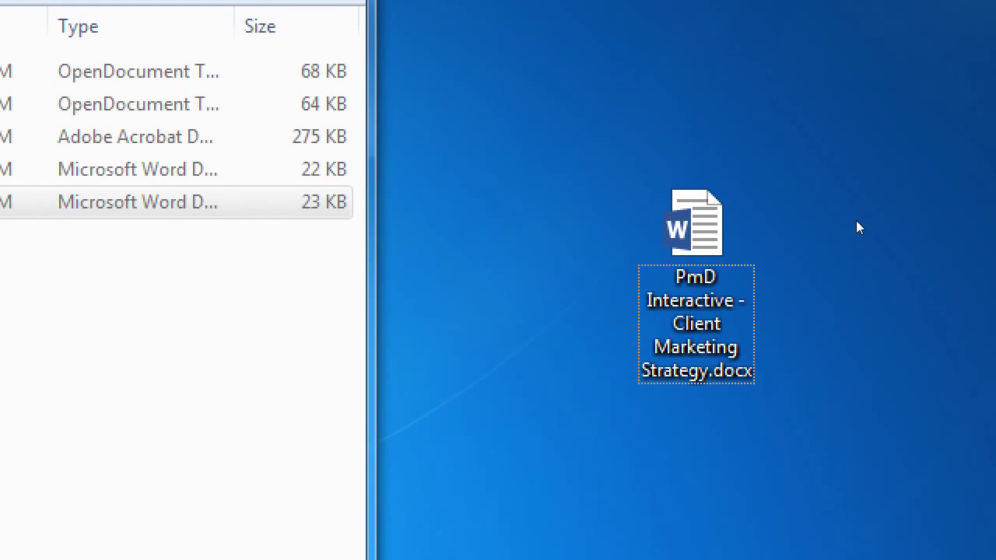
pyautogui.hotkey('ctrl', 'a')
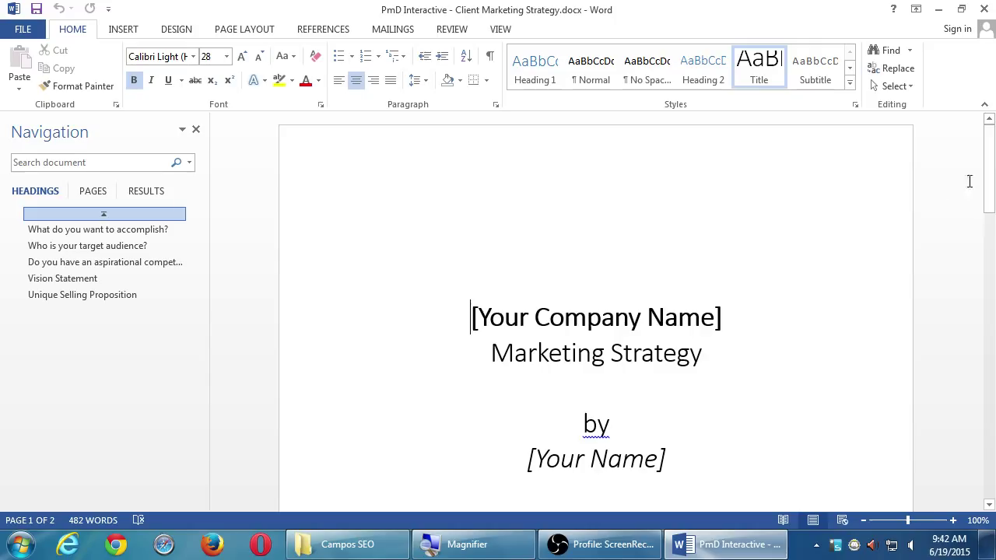
# Look through the marketing strategy document from its cover page down to the Unique Selling Proposition section
pyautogui.moveTo(990, 154); pyautogui.dragTo(990, 162)
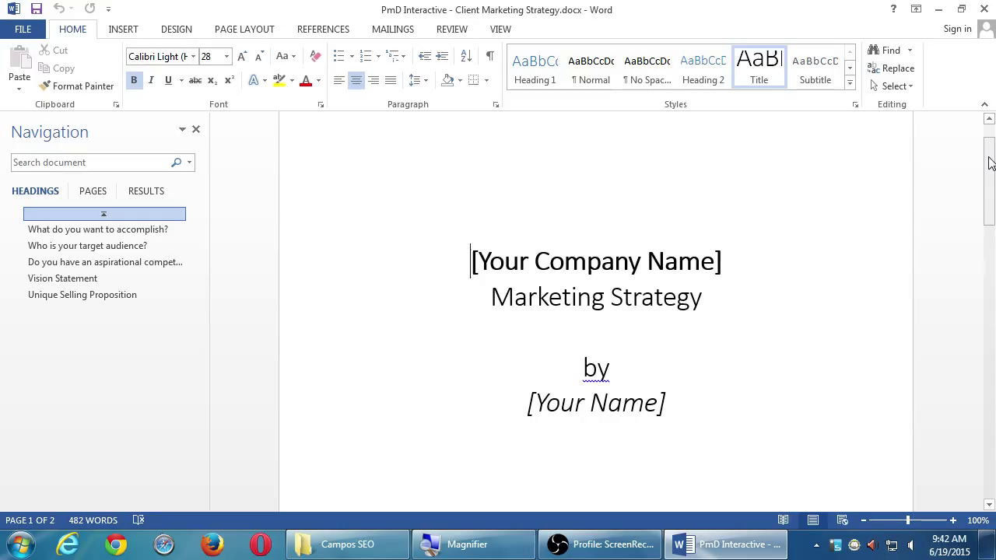
pyautogui.moveTo(990, 162); pyautogui.dragTo(982, 140)
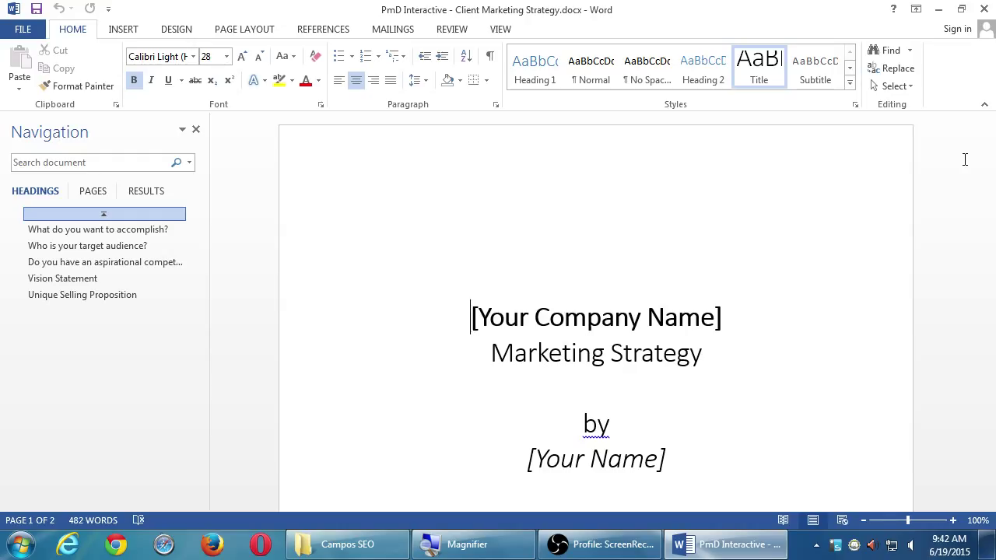
pyautogui.moveTo(991, 152); pyautogui.dragTo(985, 179)
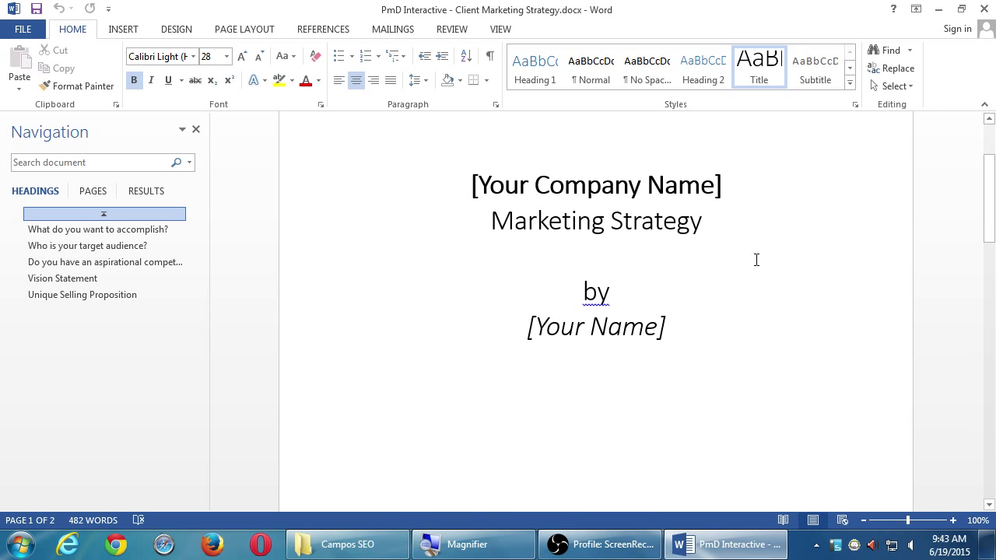
pyautogui.scroll(-3, 756, 259)
pyautogui.scroll(4, 756, 260)
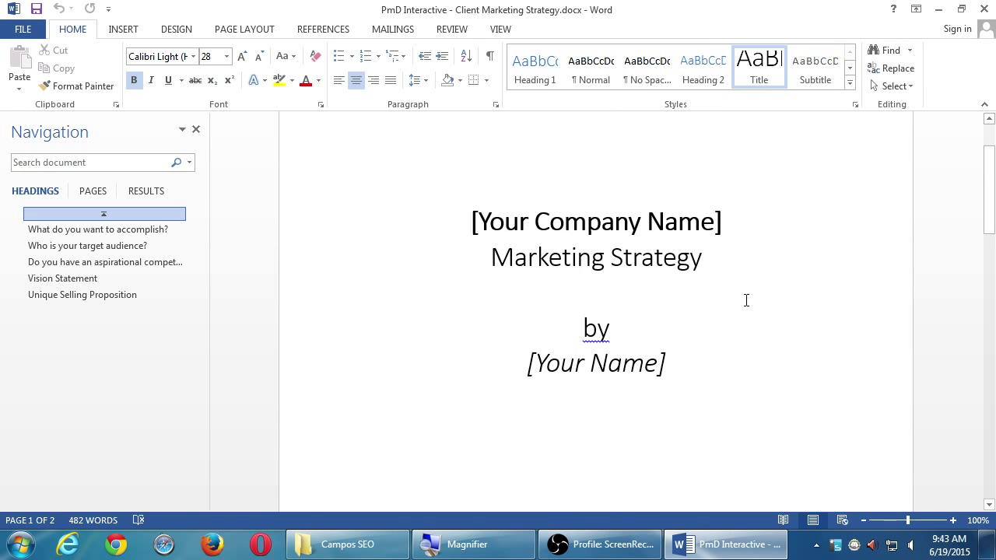
pyautogui.scroll(-5, 743, 301)
pyautogui.scroll(-4, 747, 301)
pyautogui.scroll(-3, 747, 288)
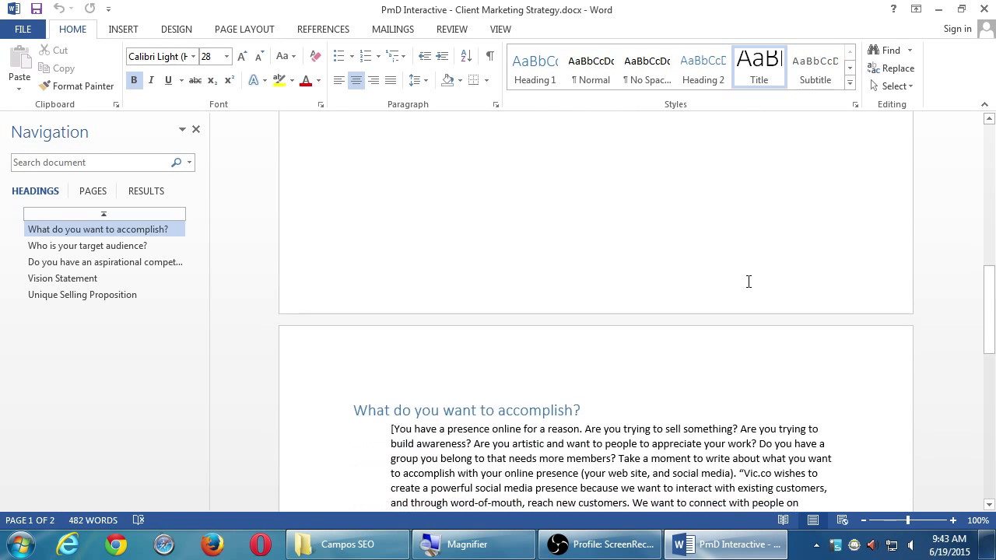
pyautogui.scroll(-18, 642, 249)
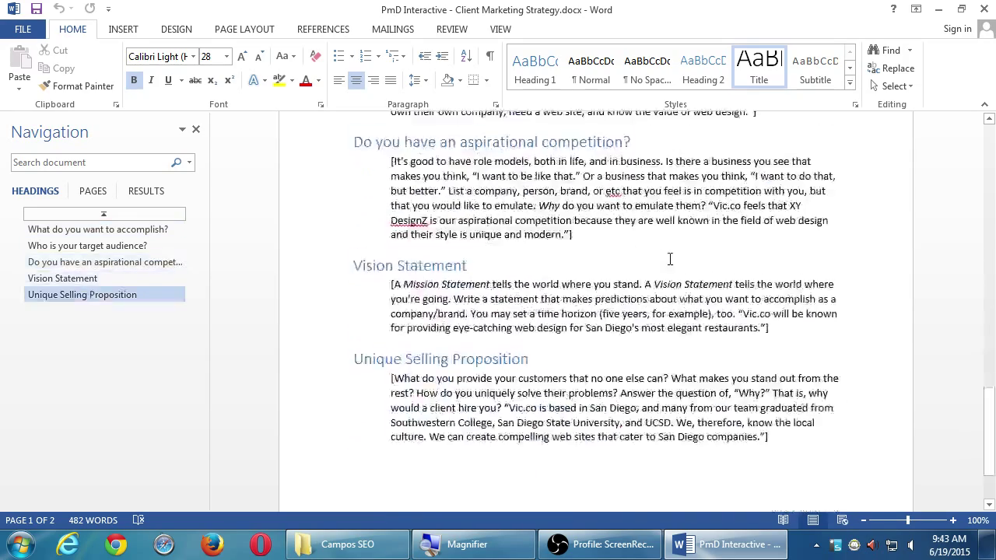
pyautogui.scroll(2, 669, 259)
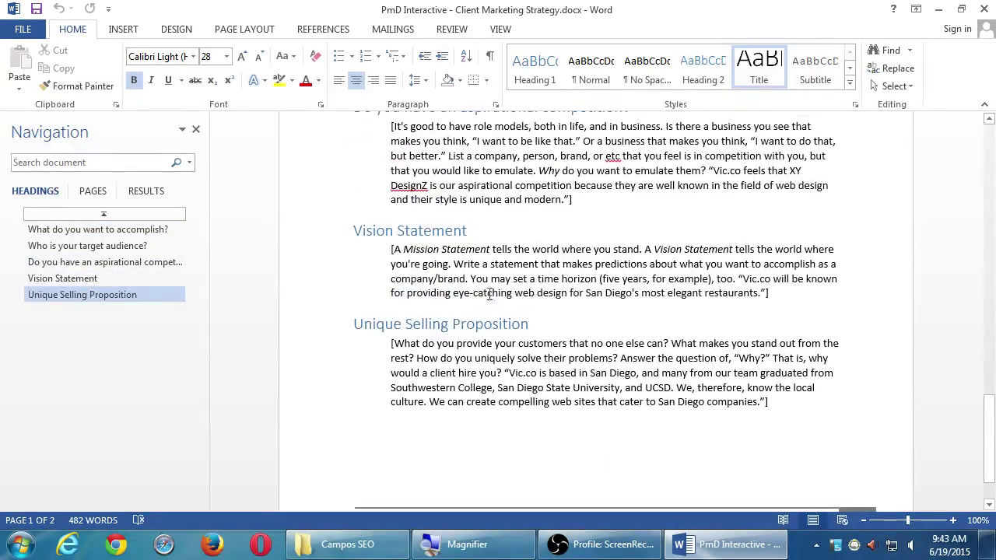
pyautogui.scroll(4, 513, 300)
pyautogui.scroll(4, 533, 319)
pyautogui.scroll(-10, 534, 315)
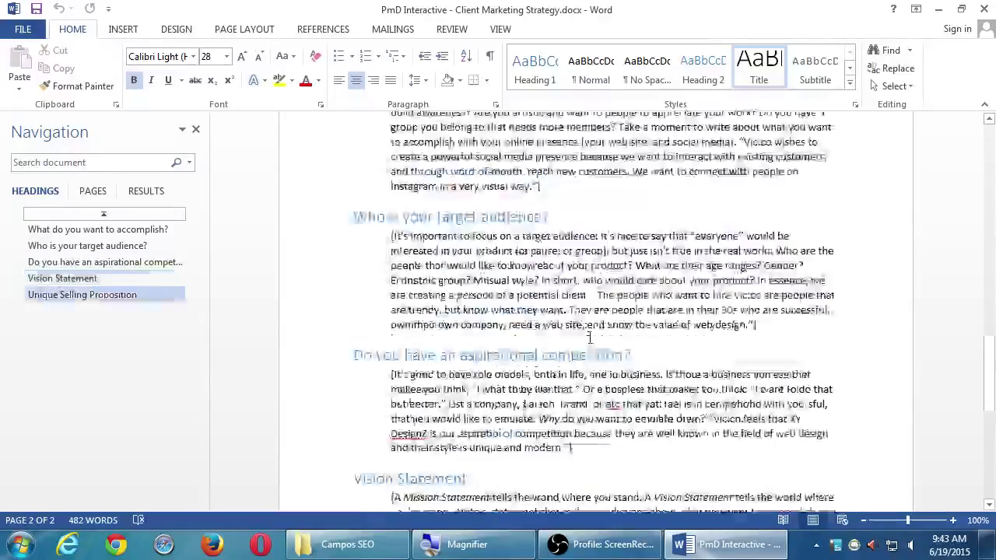
pyautogui.scroll(10, 591, 333)
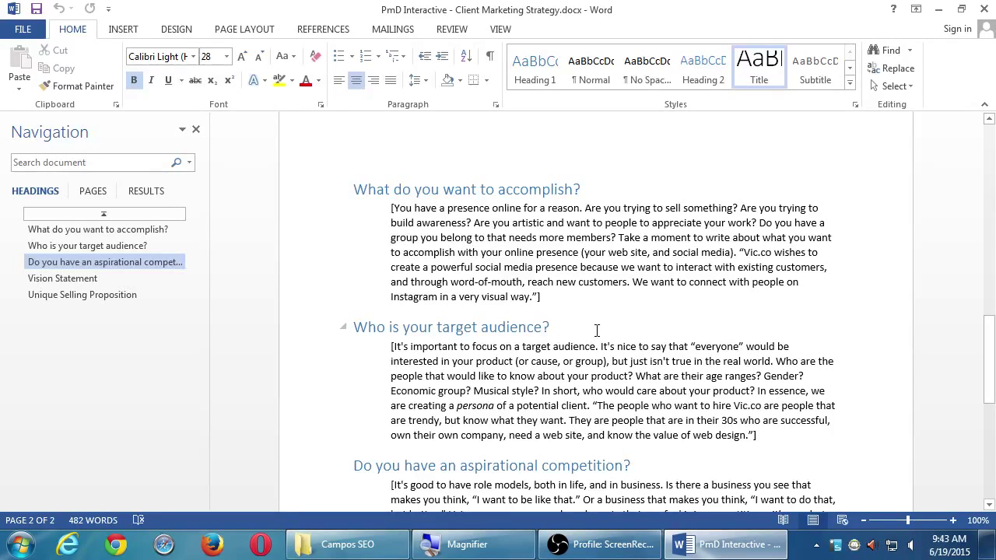
# Enlarge the document view to 170% and close the Navigation pane
pyautogui.click(953, 522)
pyautogui.click(953, 521)
pyautogui.click(953, 521)
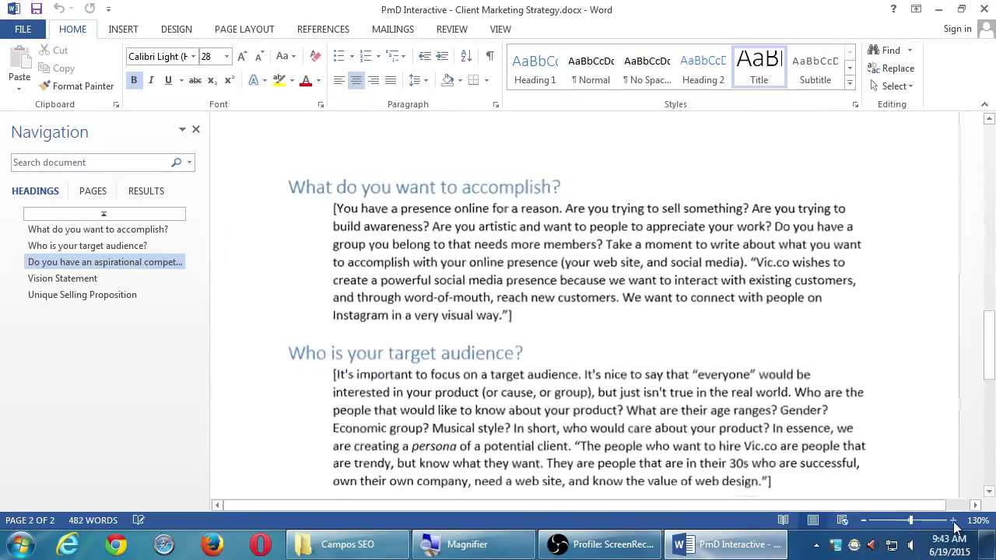
pyautogui.click(953, 521)
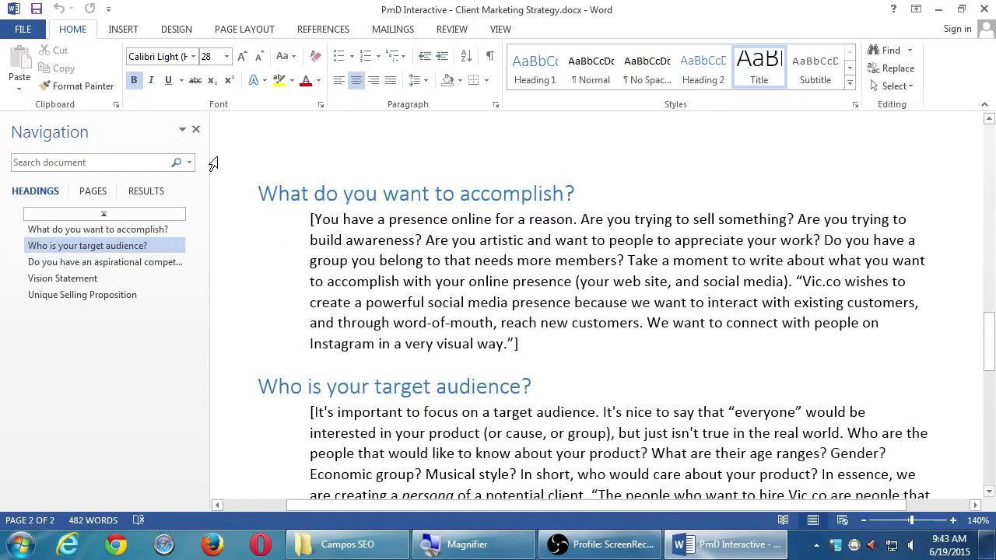
pyautogui.click(195, 129)
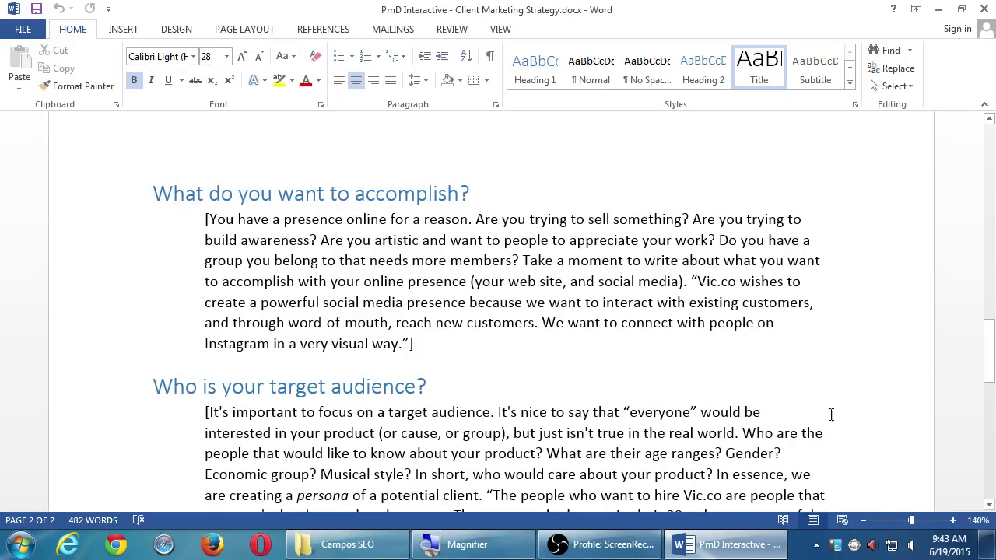
pyautogui.click(953, 519)
pyautogui.click(953, 519)
pyautogui.click(953, 520)
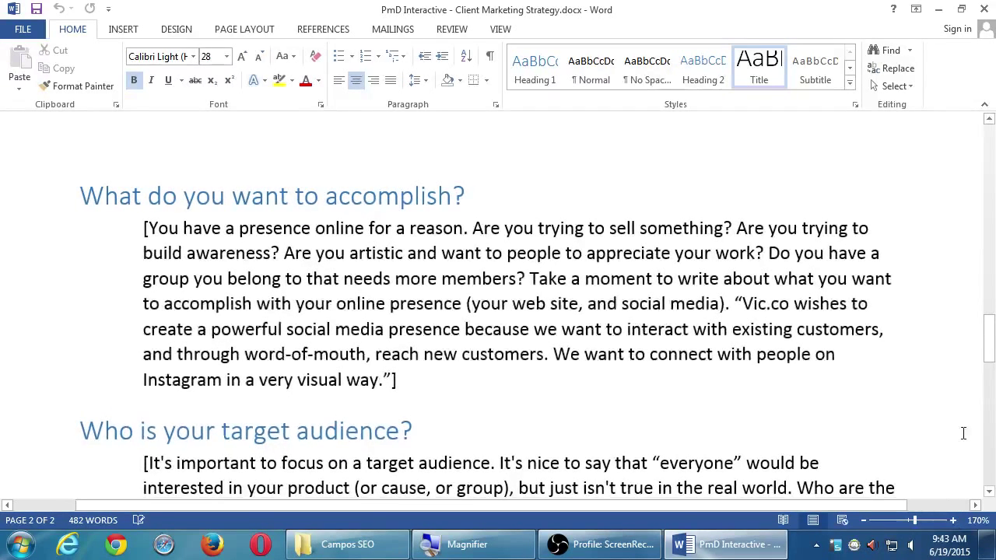
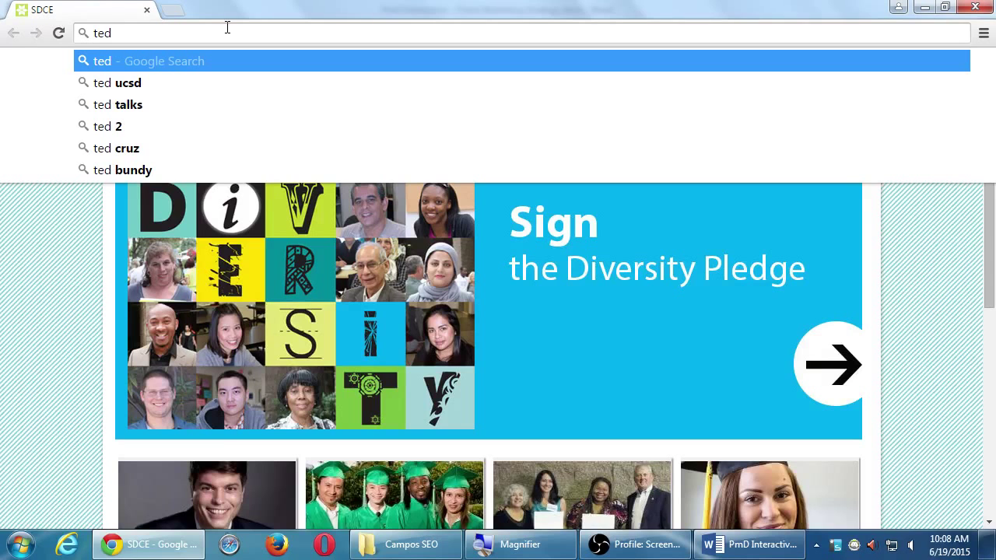
# Go to ted.com in Chrome and search the site for "simon sinek"
pyautogui.write('.com')
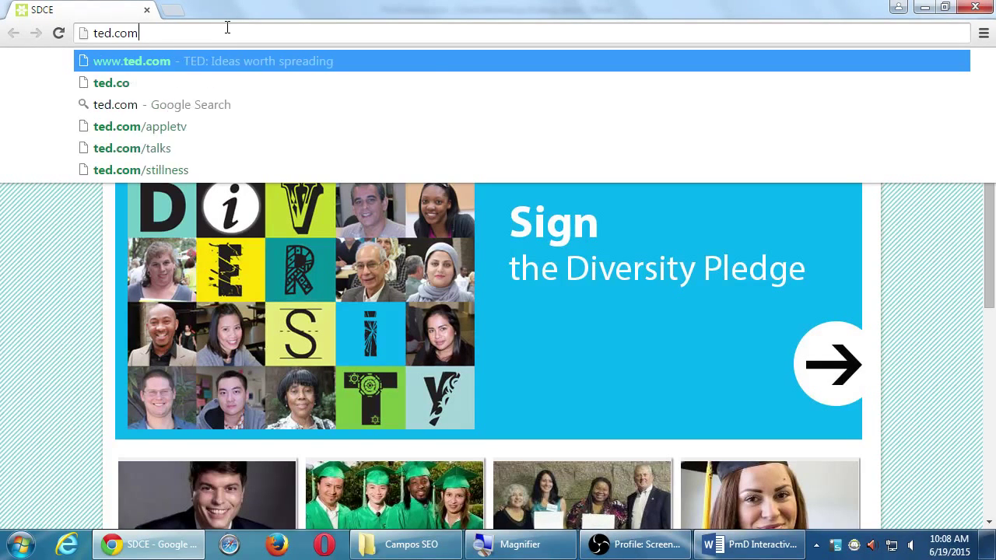
pyautogui.press('Return')
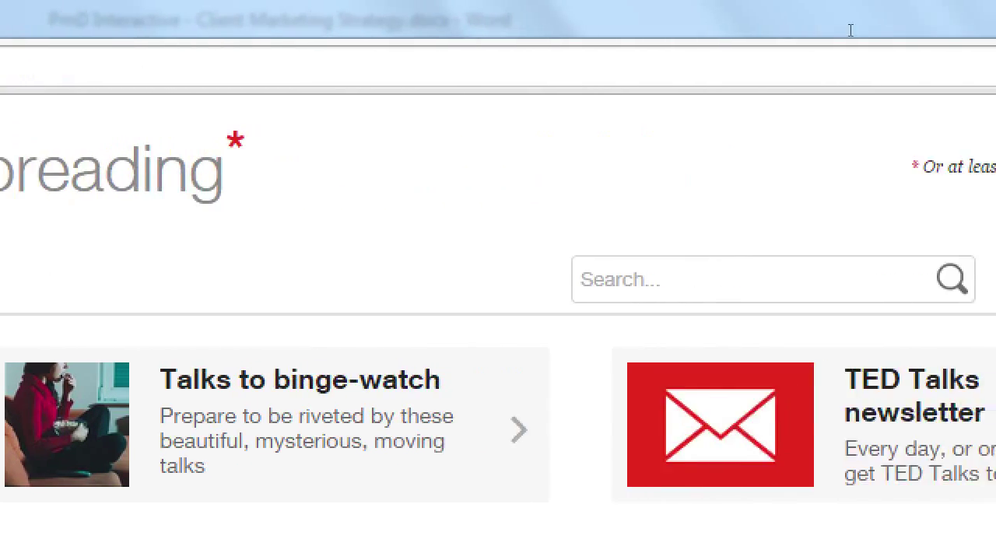
pyautogui.press('Tab')
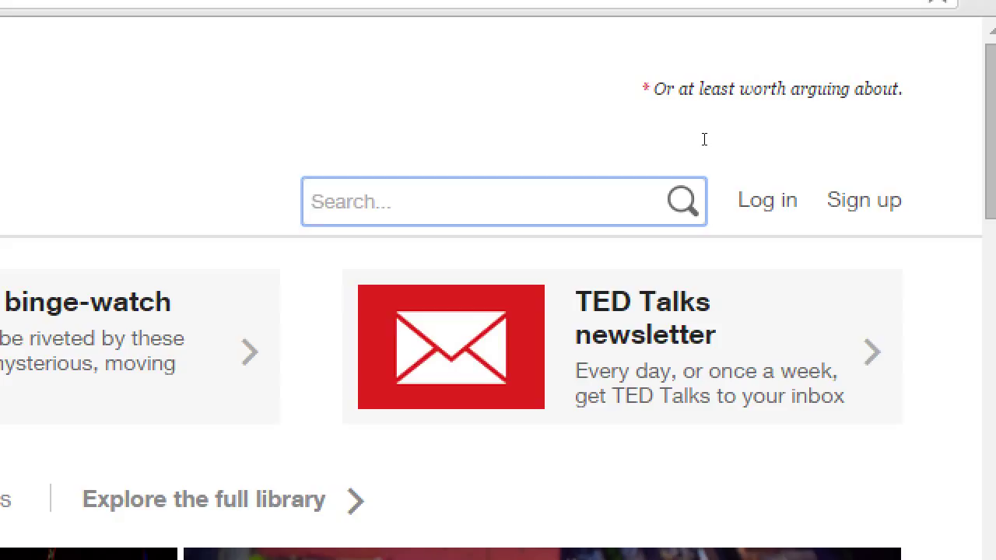
pyautogui.write('si')
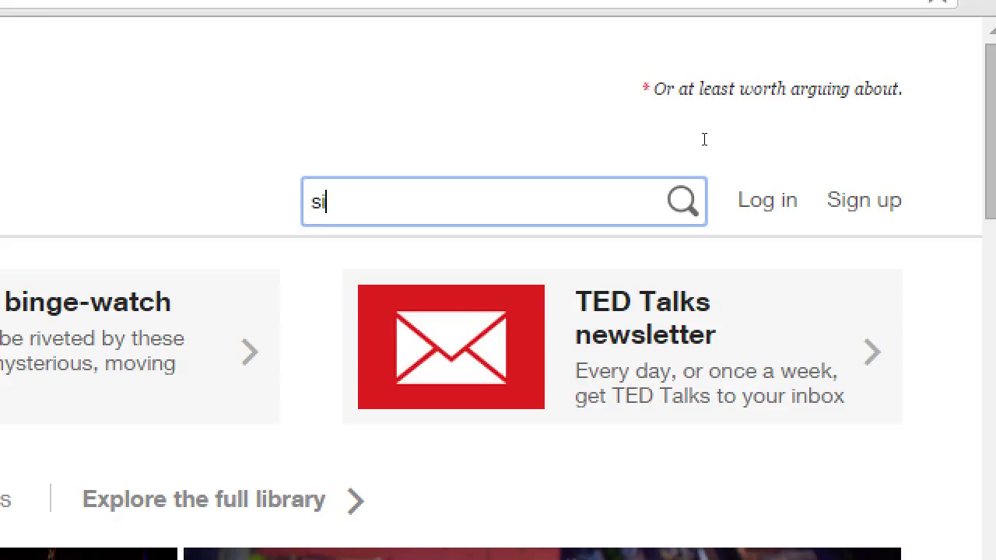
pyautogui.write('mon sinek')
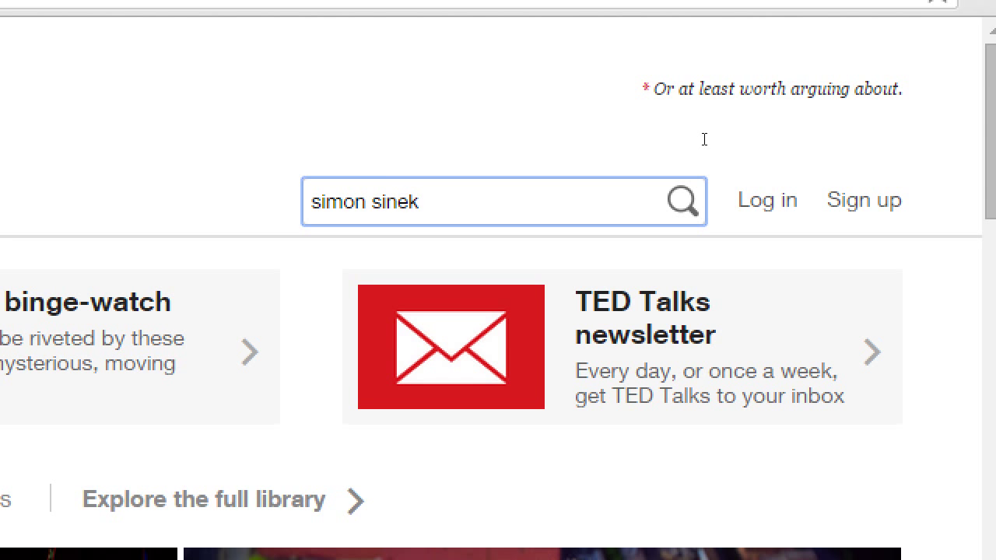
pyautogui.press('Return')
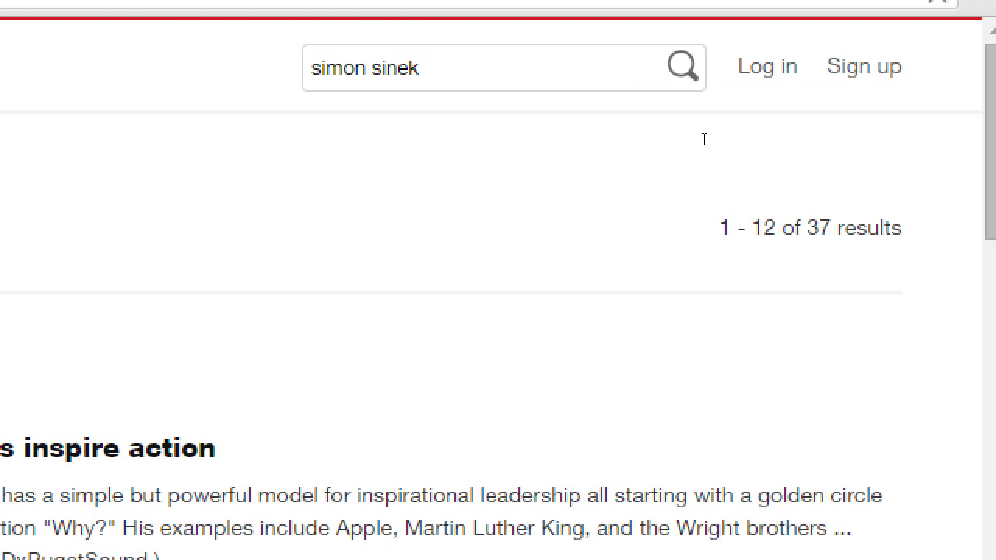
# Look through the talks, speaker page and playlists in the TED search results
pyautogui.scroll(-1, 724, 224)
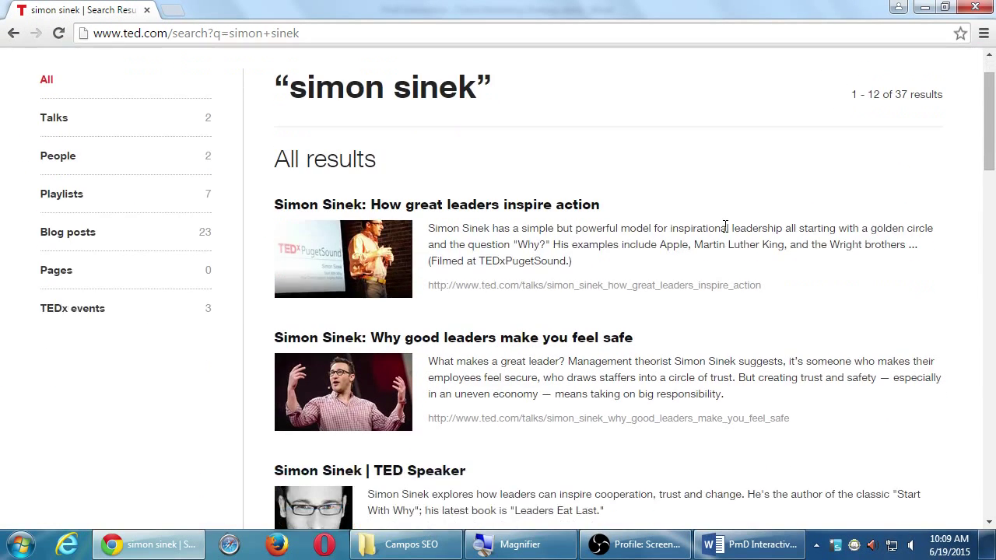
pyautogui.scroll(-2, 724, 226)
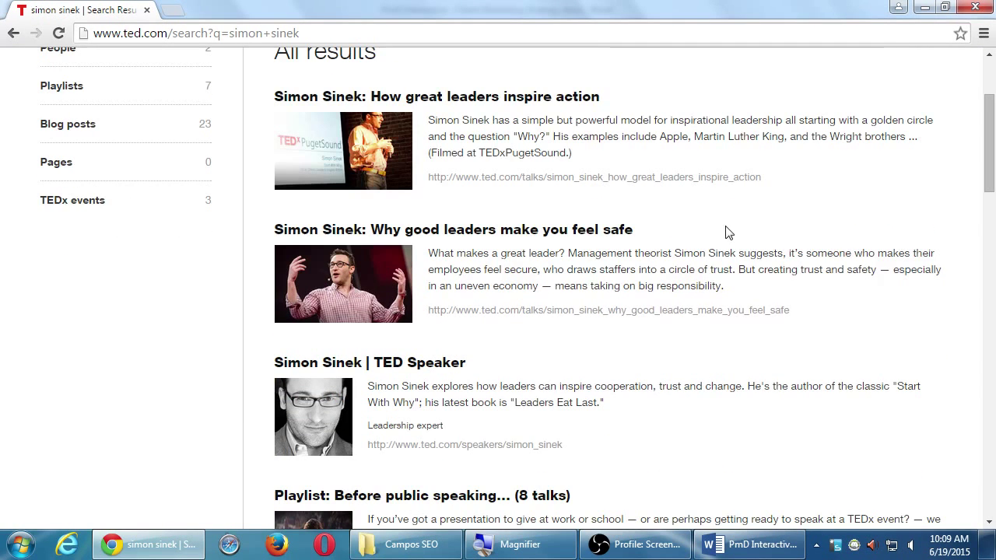
pyautogui.scroll(-1, 726, 231)
pyautogui.scroll(-1, 726, 231)
pyautogui.scroll(-1, 726, 231)
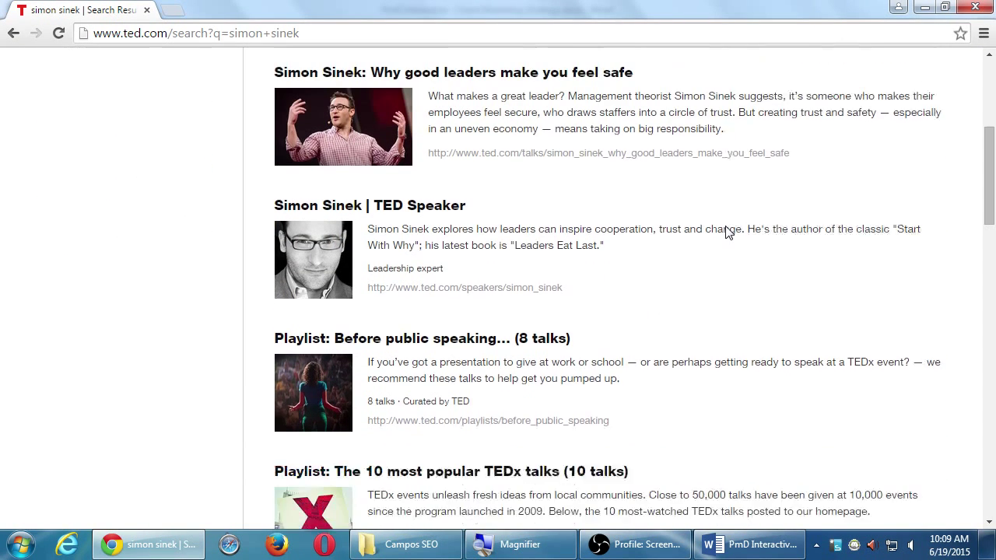
# Return to the first talk in the TED results and highlight the word "Why" in its description
pyautogui.scroll(4, 728, 230)
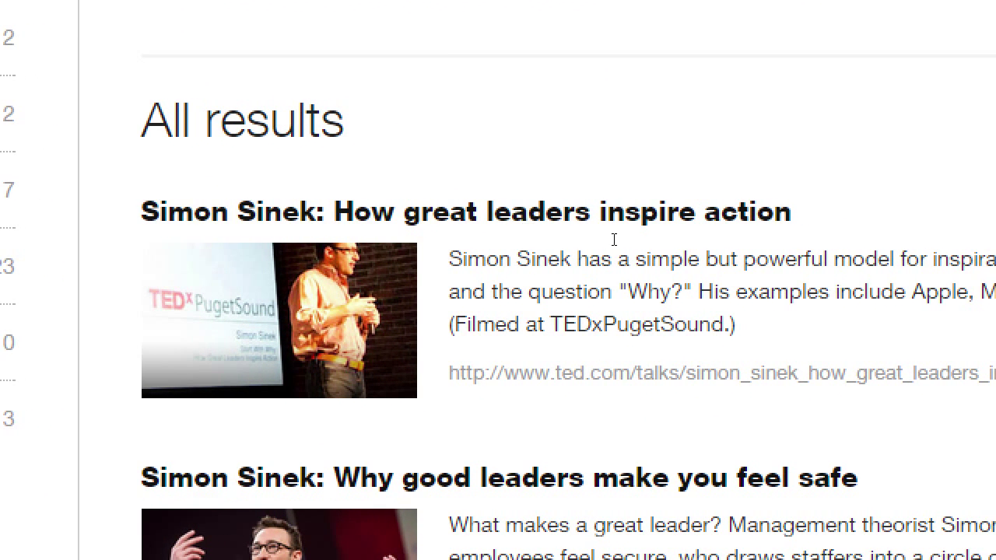
pyautogui.doubleClick(634, 286)
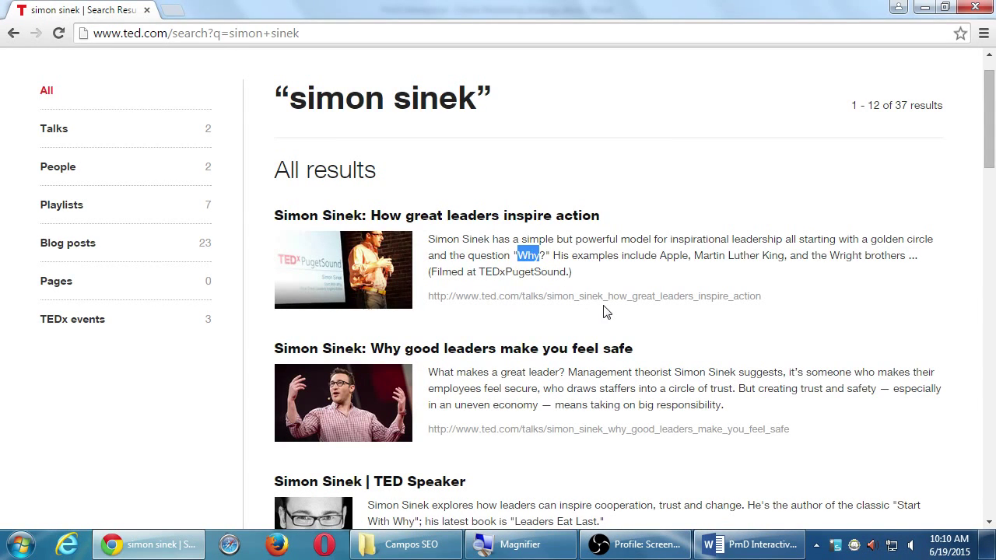
pyautogui.scroll(1, 622, 238)
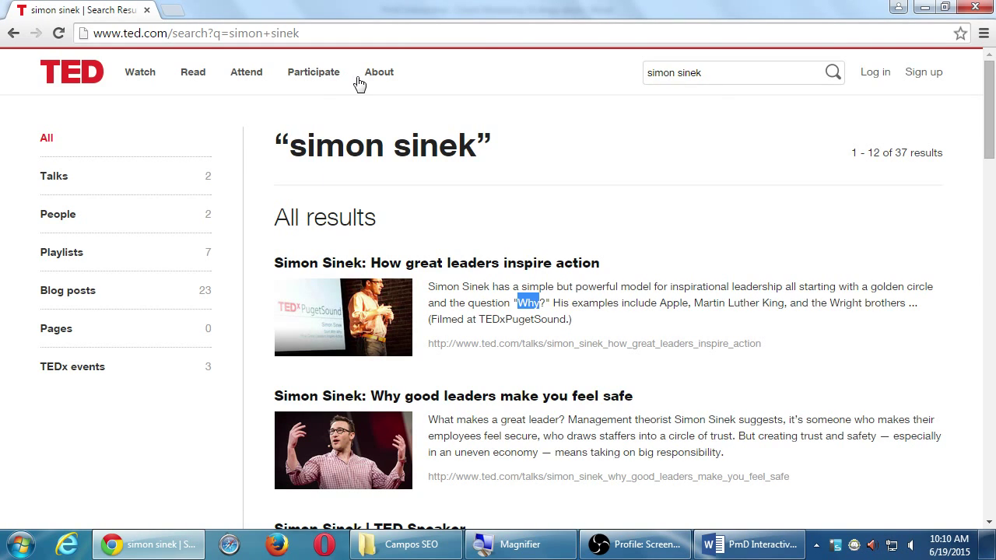
pyautogui.moveTo(357, 84)
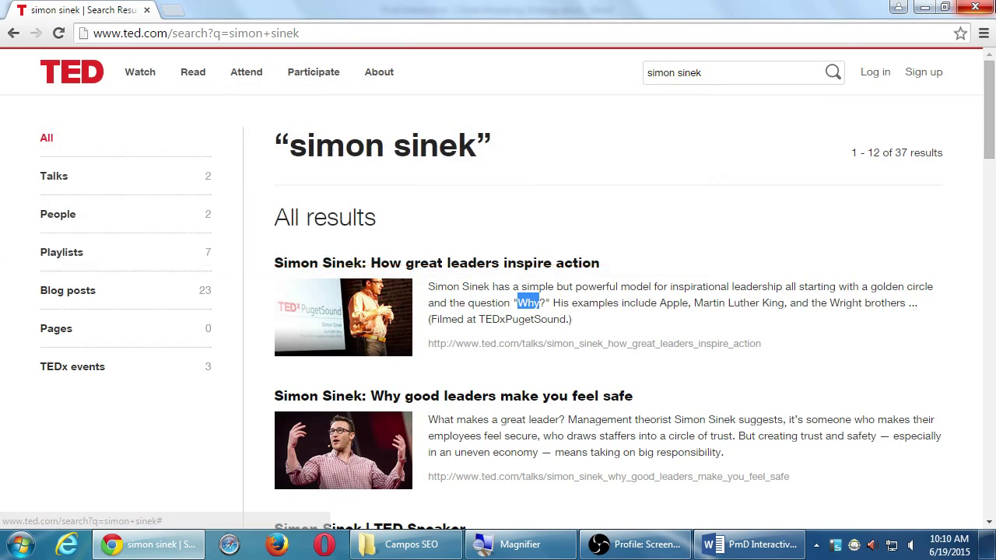
# Switch back to the marketing strategy document in Word and reduce the view to 70%
pyautogui.click(749, 546)
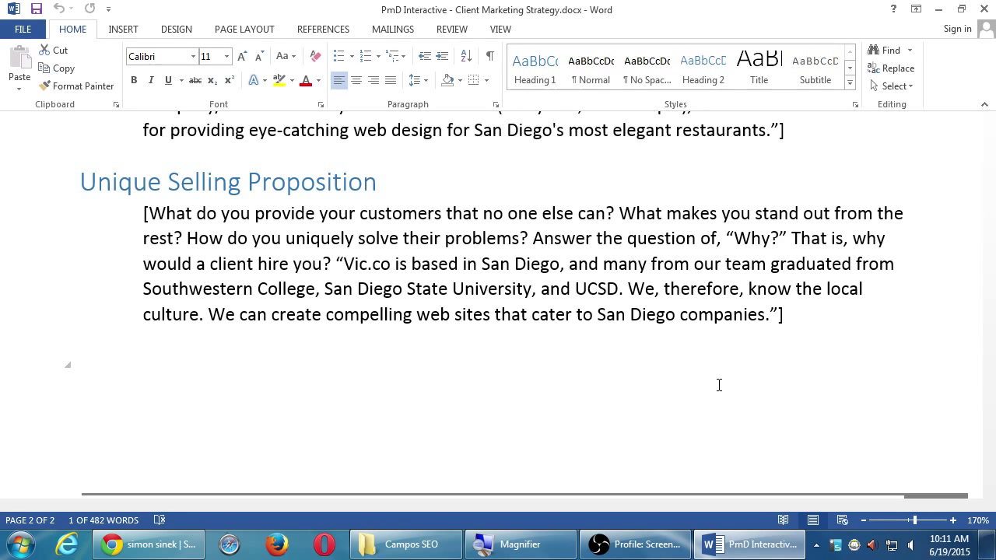
pyautogui.click(865, 520)
pyautogui.click(866, 521)
pyautogui.click(865, 521)
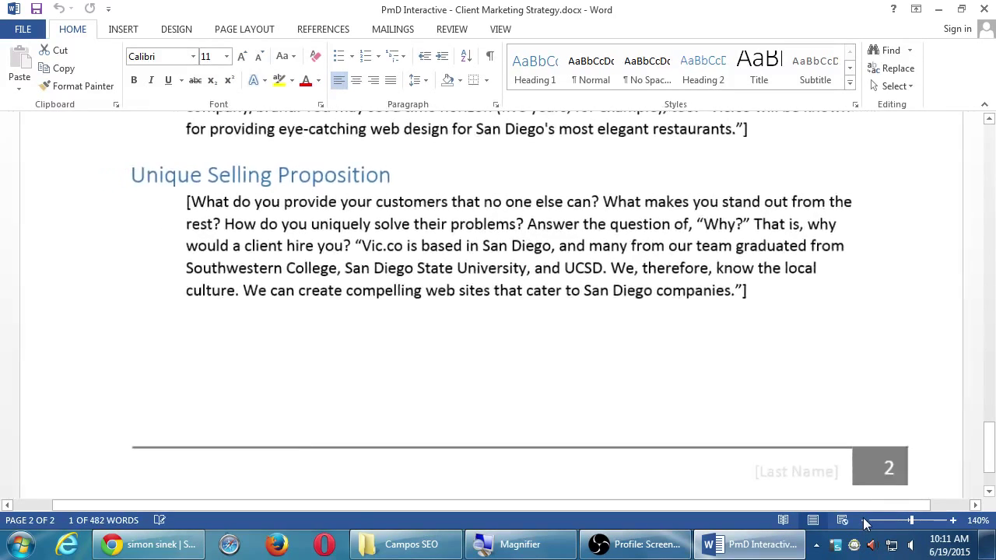
pyautogui.click(864, 520)
pyautogui.click(864, 520)
pyautogui.click(863, 520)
pyautogui.click(864, 519)
pyautogui.click(863, 519)
pyautogui.click(863, 520)
pyautogui.click(863, 520)
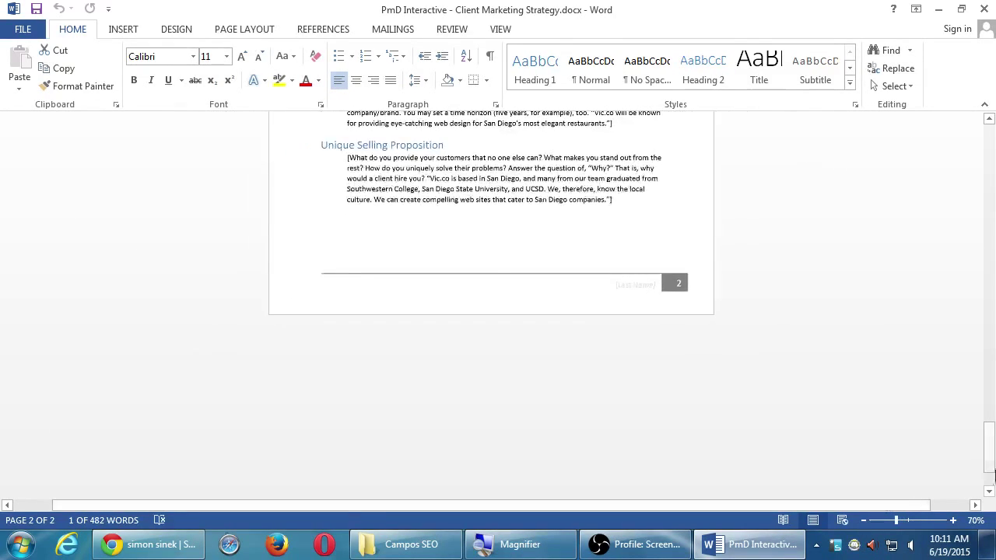
# Go back to the target audience section, enlarge the view to 110% and deselect the word "Gender"
pyautogui.moveTo(992, 459); pyautogui.dragTo(994, 413)
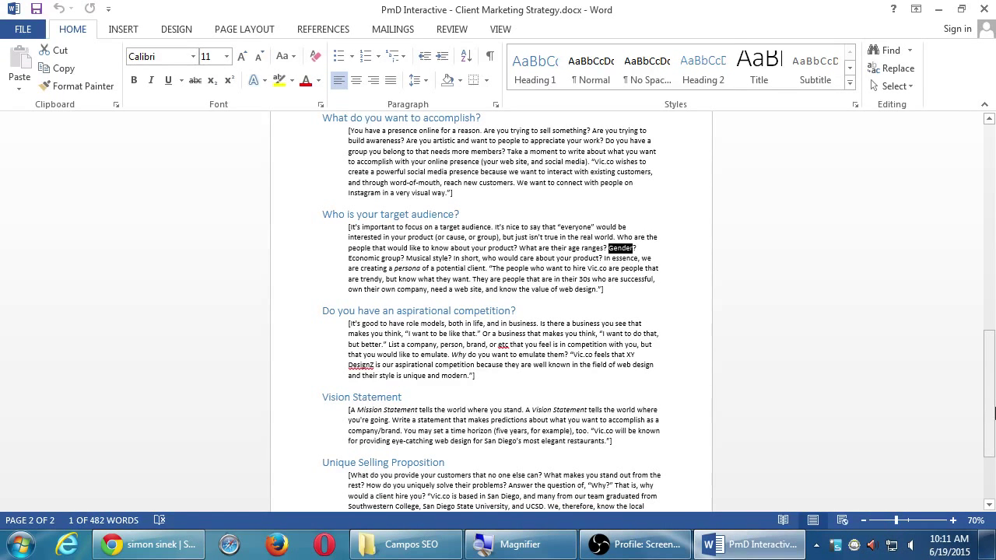
pyautogui.hotkey('ctrl', '=')
pyautogui.hotkey('ctrl', 'z')
pyautogui.keyDown('ctrl'); pyautogui.scroll(4, 921, 499); pyautogui.keyUp('ctrl')
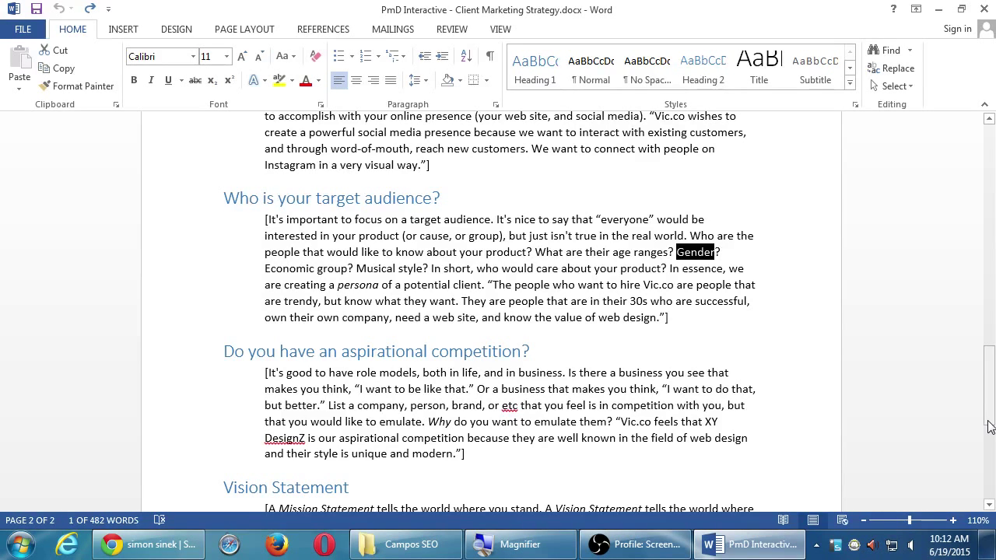
pyautogui.click(713, 345)
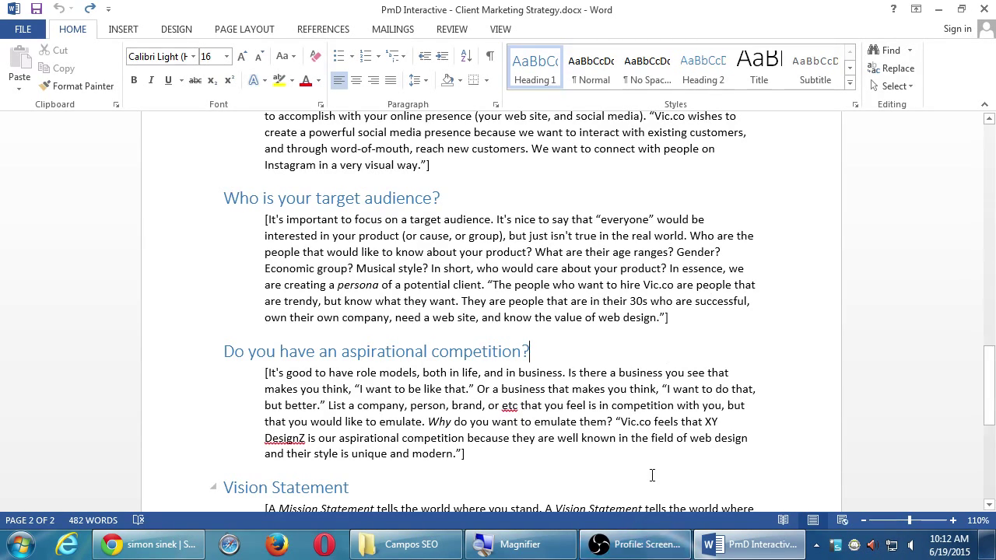
pyautogui.click(636, 544)
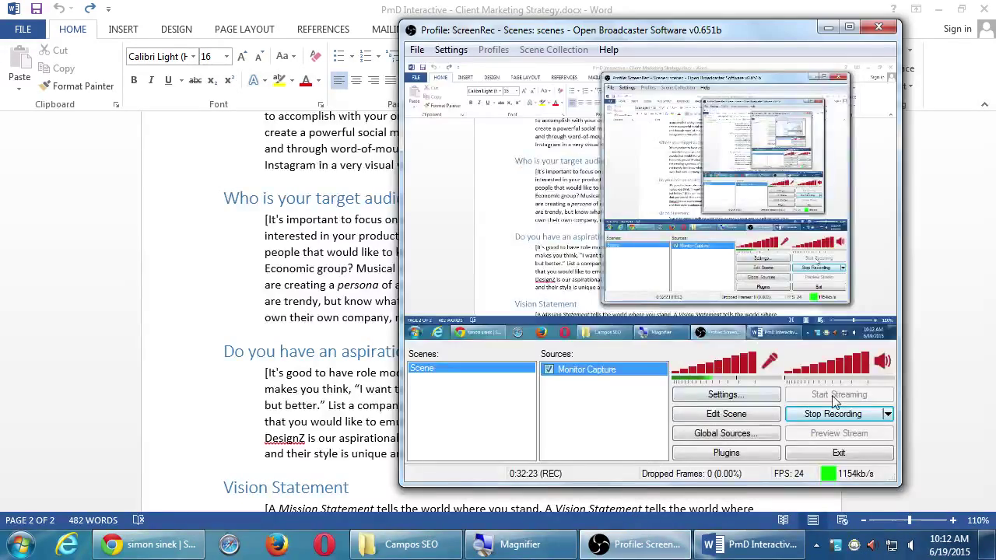